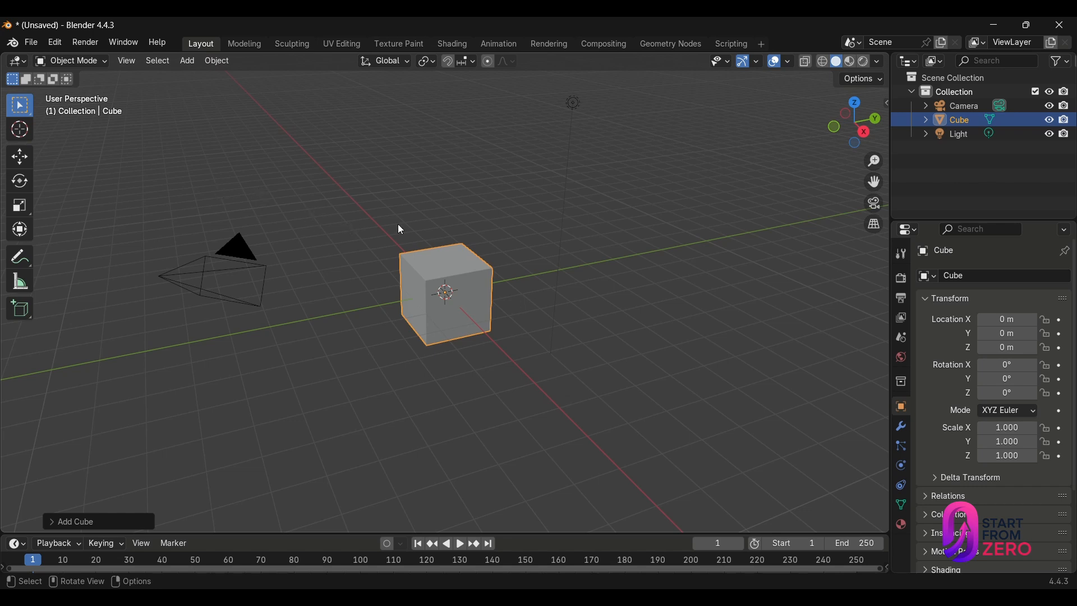
Switch the selected cube from Object Mode to Edit Mode.
middle_click_drag(443, 236, 472, 291)
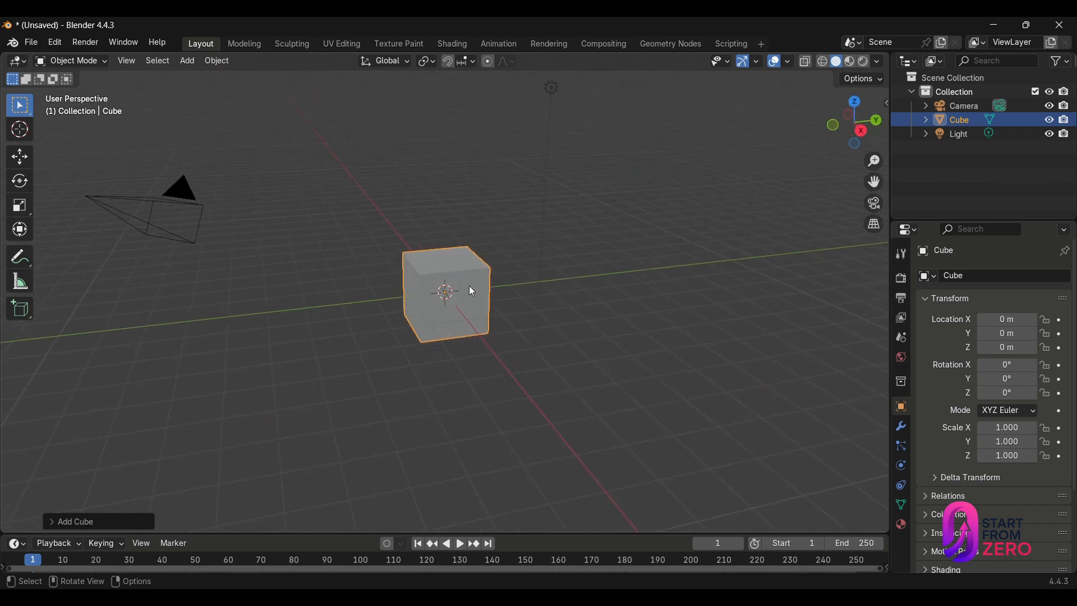
left_click(469, 287)
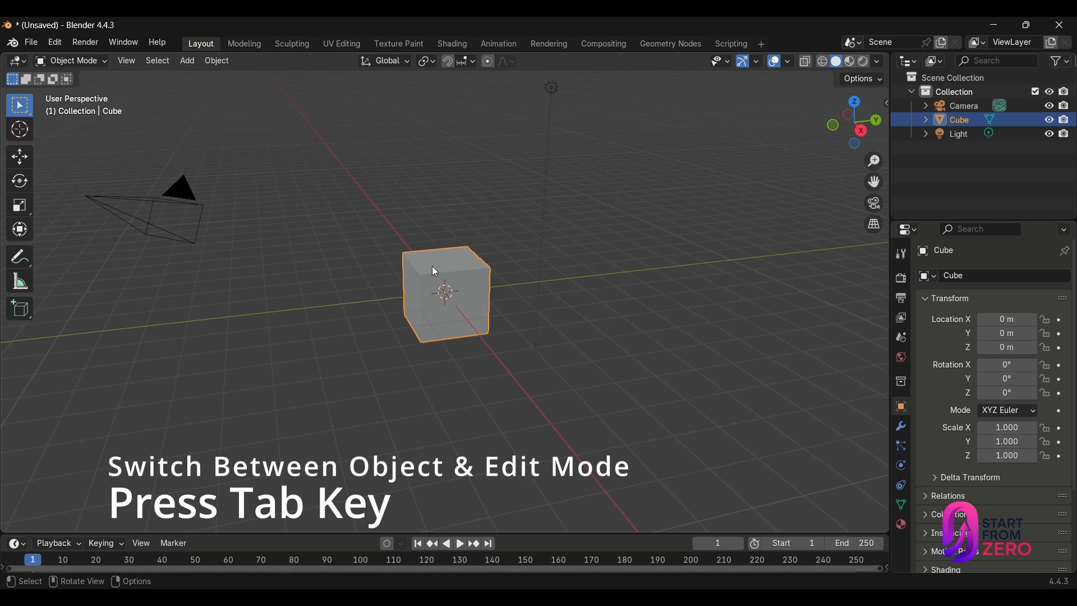
key("Tab")
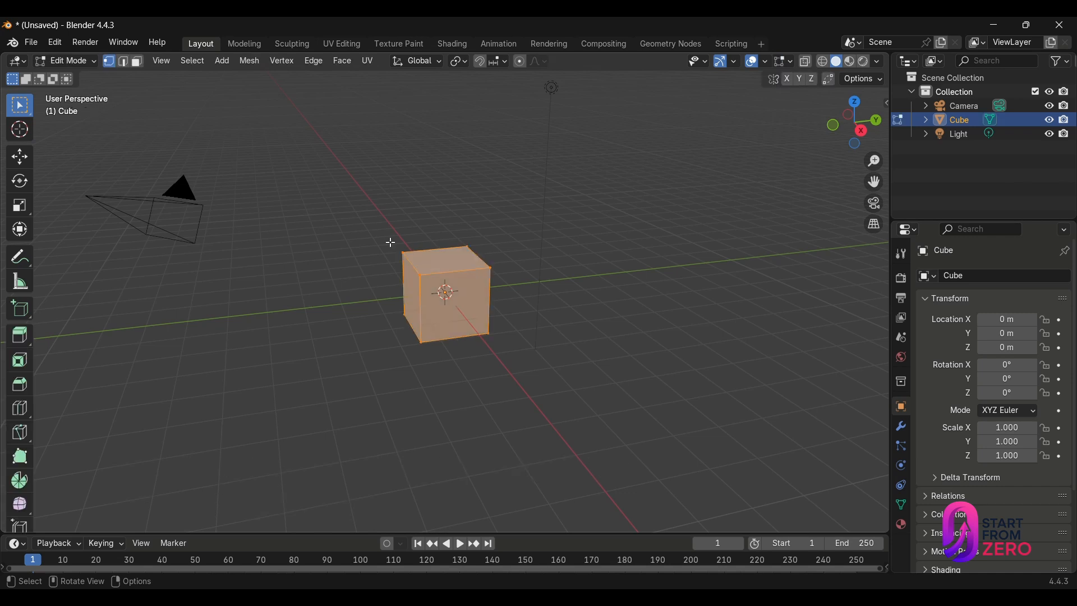
key("Tab")
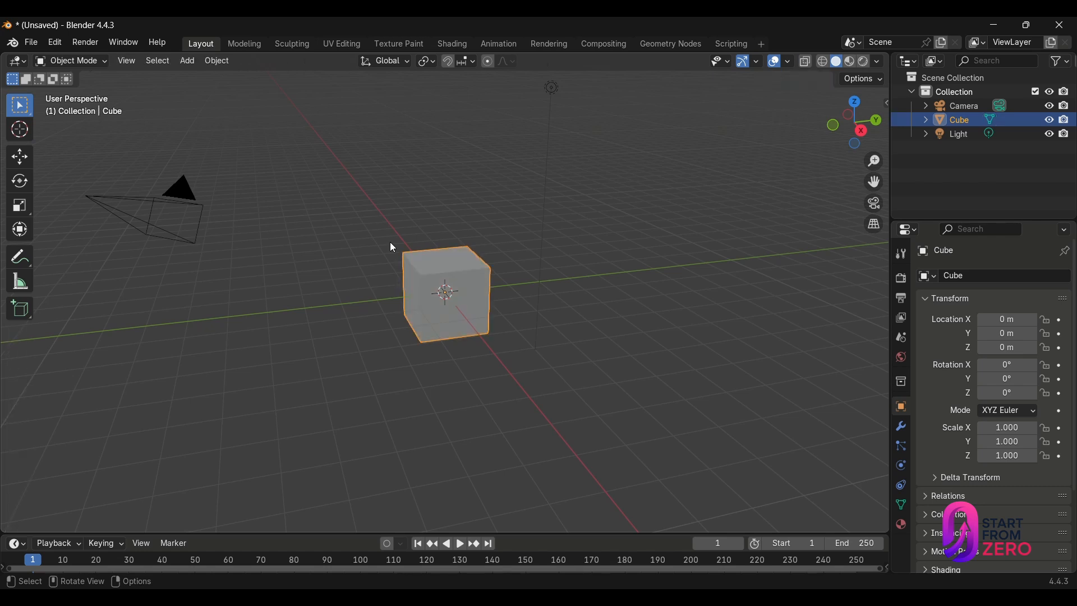
left_click(98, 60)
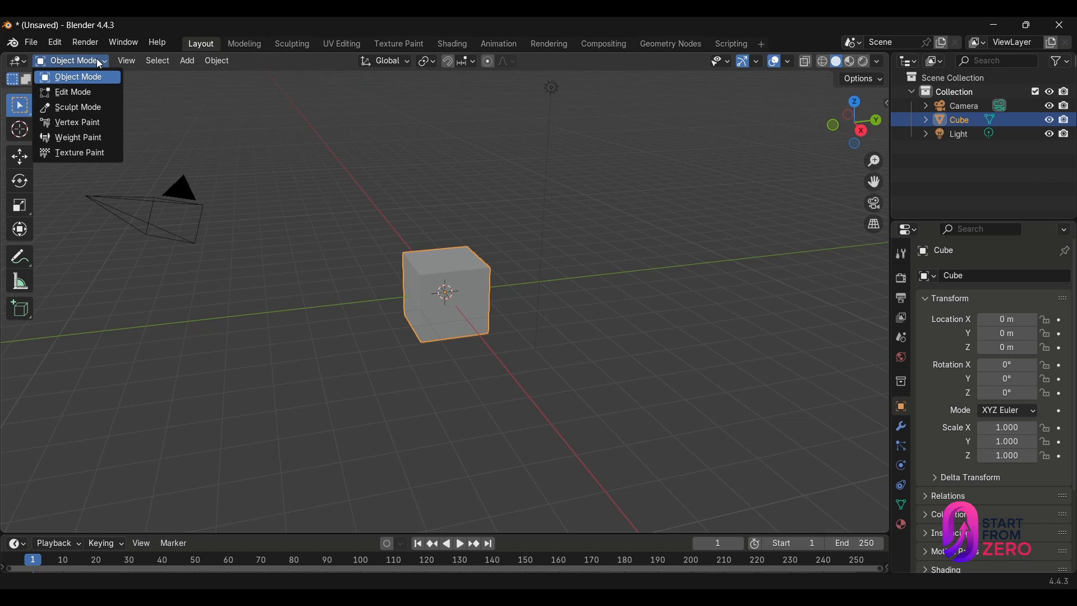
left_click(77, 90)
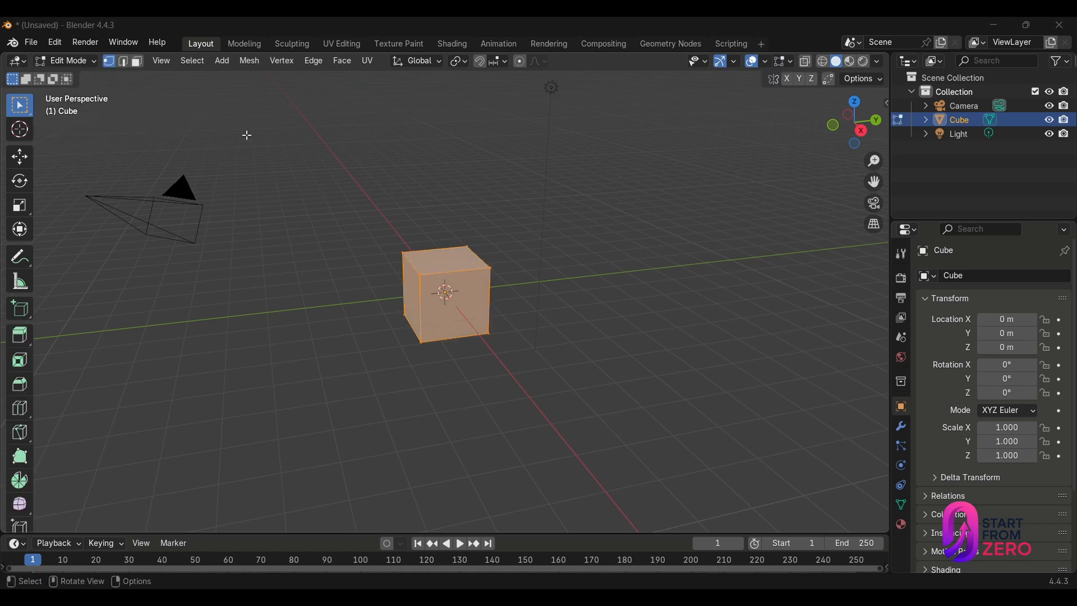
Switch through the edge and face select modes to vertex select mode and select one of the cube's top corner vertices.
left_click(124, 62)
left_click(141, 62)
key("1")
left_click(492, 268)
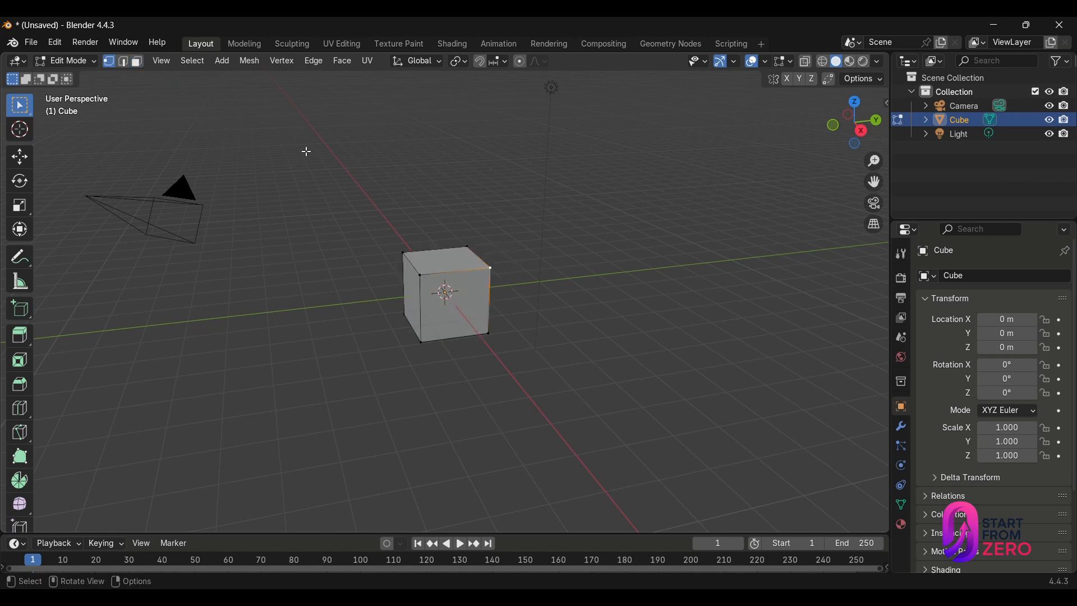
Switch through edge select to face select mode and select one side face of the cube.
left_click(127, 63)
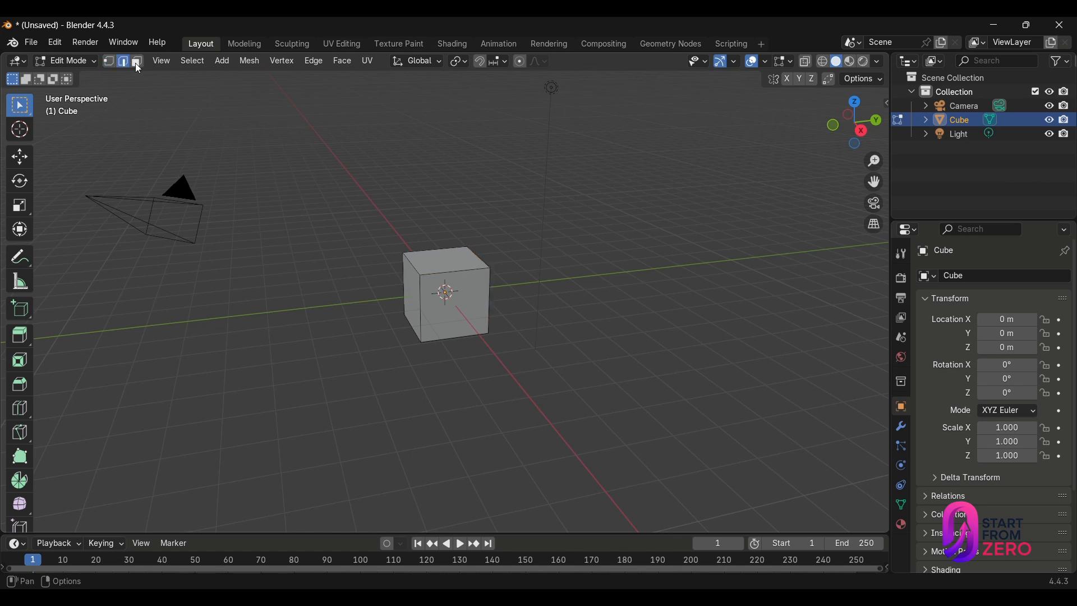
middle_click_drag(475, 255, 440, 238)
left_click(137, 62)
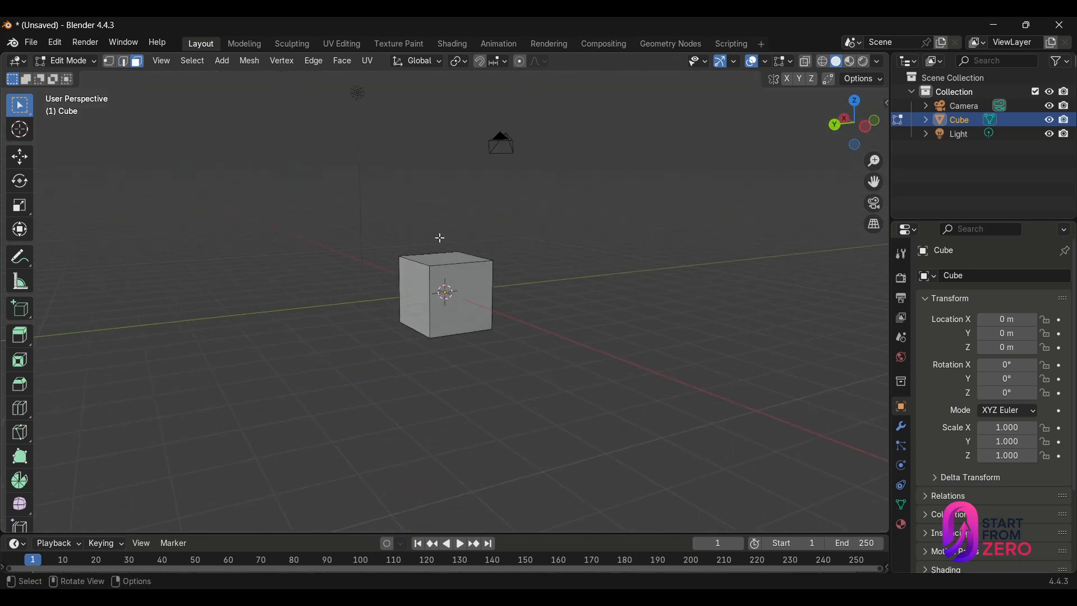
middle_click_drag(468, 312, 536, 234)
left_click(464, 320)
In vertex select mode, grab a top corner vertex of the cube and try moving it along the X, Y and Z axes.
key("1")
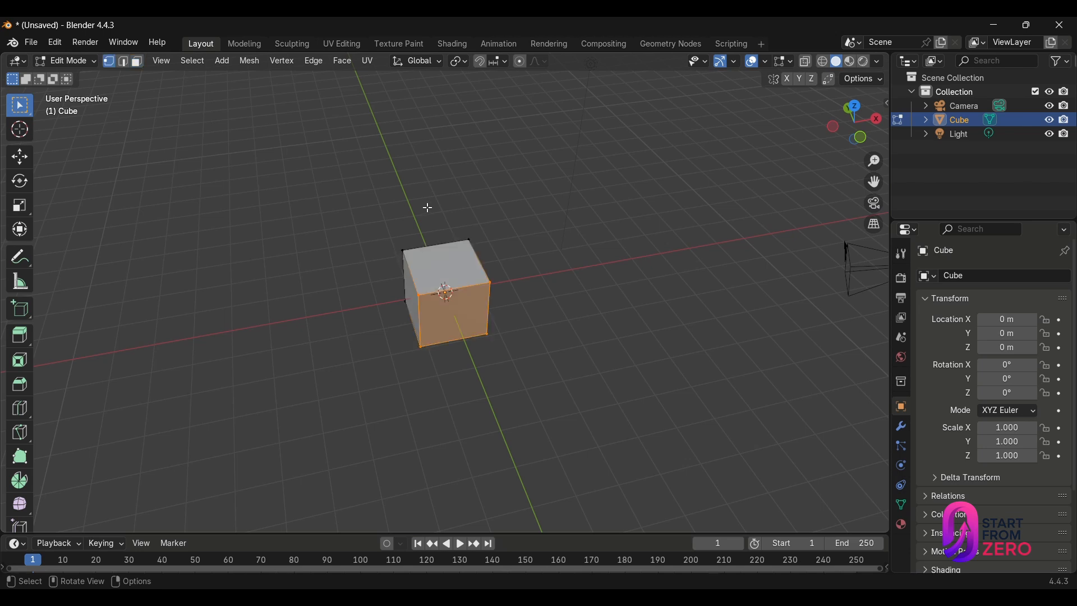
left_click(468, 244)
middle_click_drag(557, 278, 462, 261)
key("g")
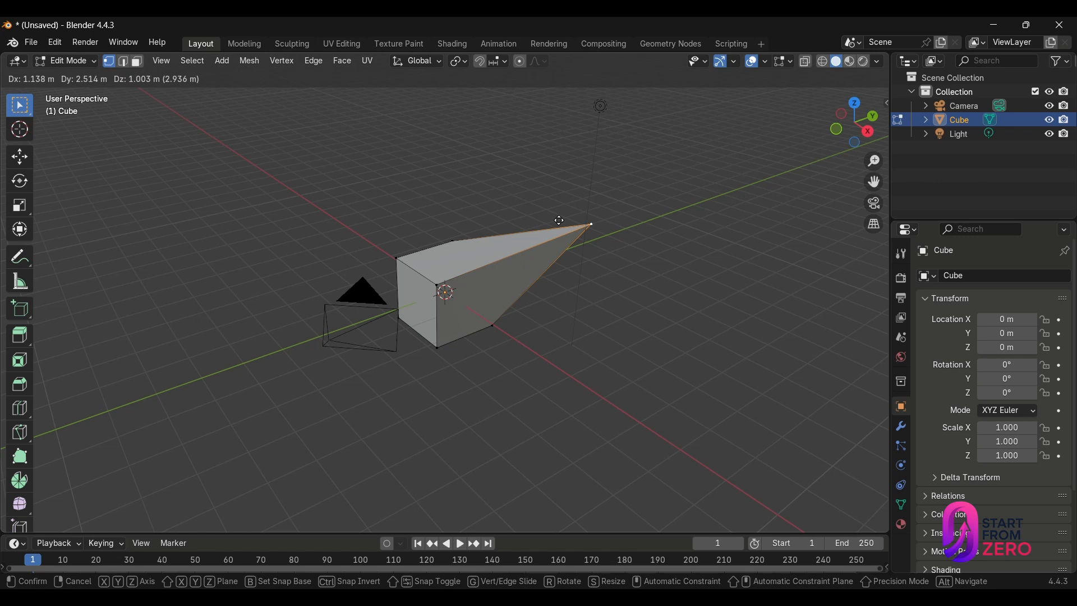
key("x")
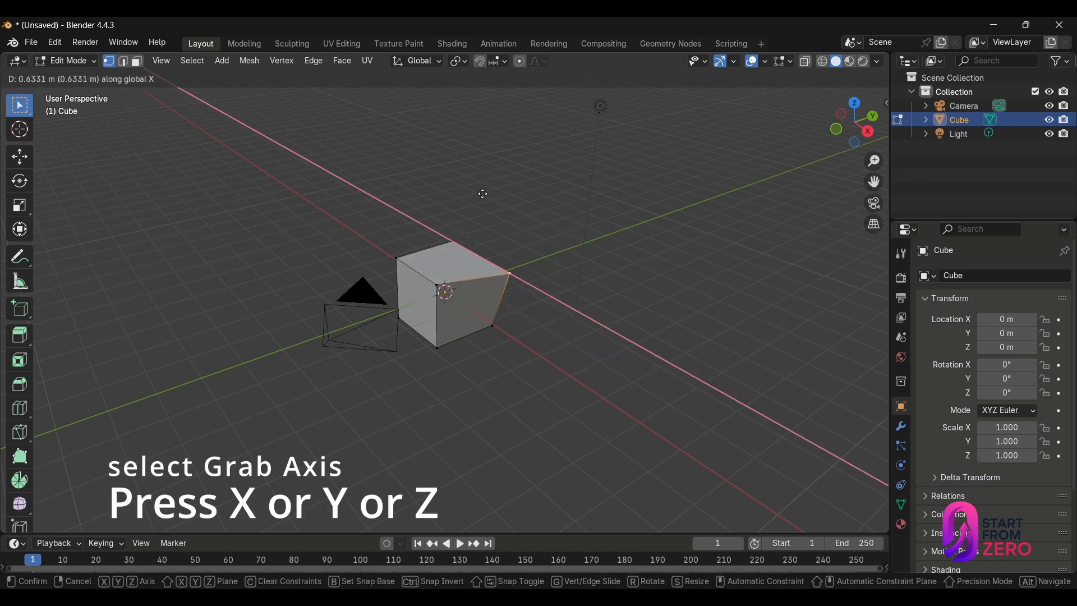
key("y")
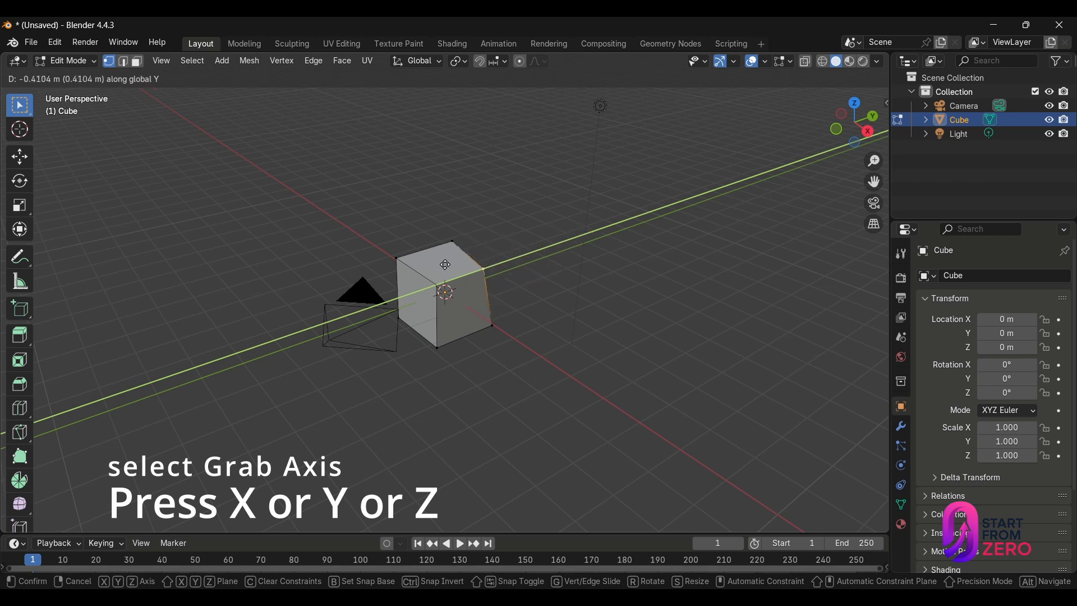
key("z")
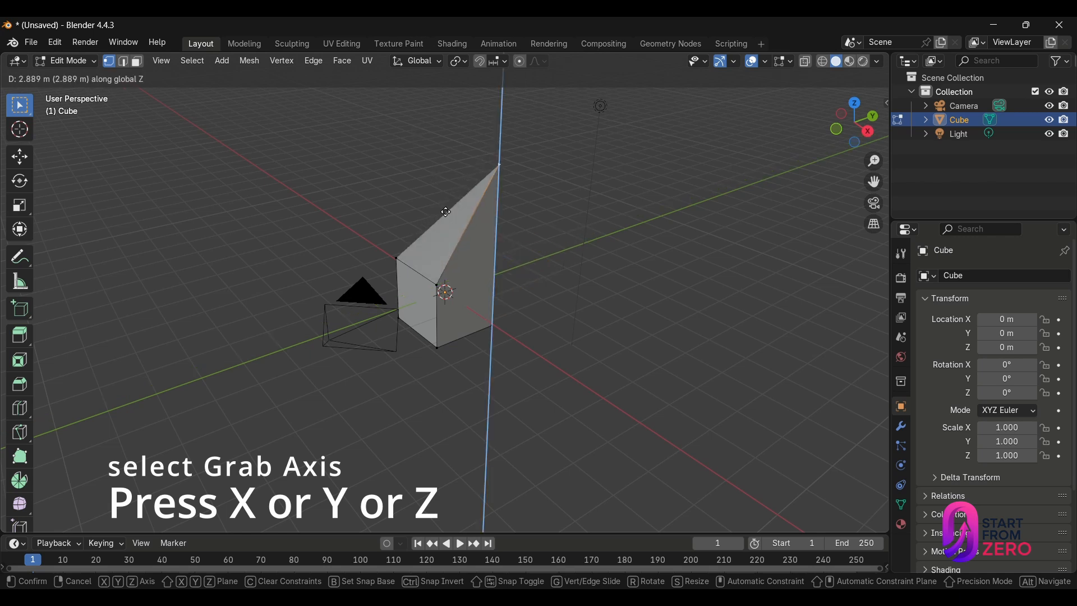
right_click(453, 203)
middle_click_drag(454, 202, 337, 204)
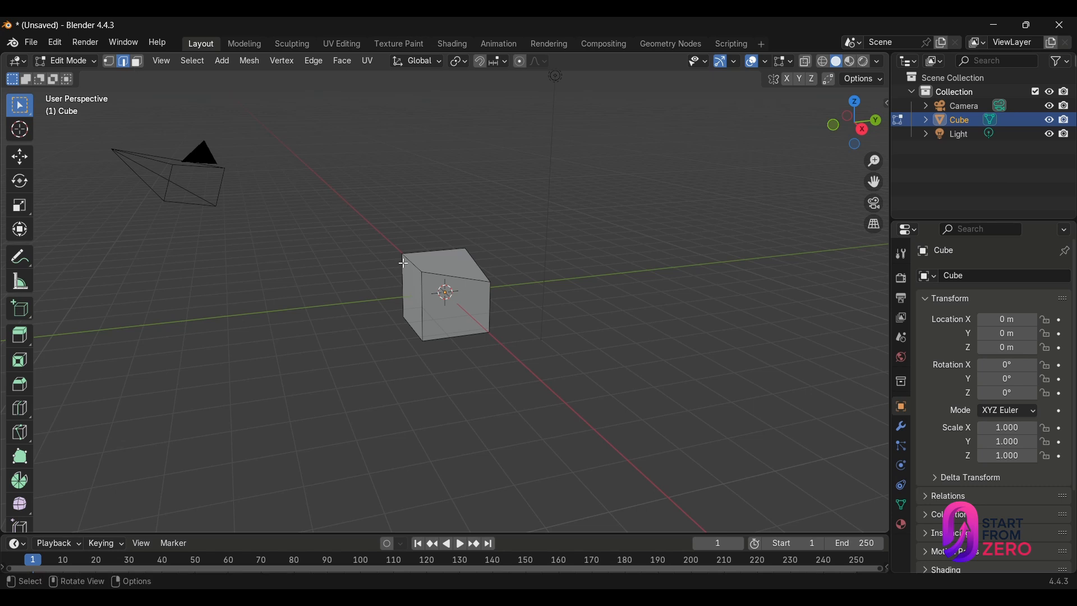
Select a vertical edge of the cube and try moving it along the global X, Y and Z axes.
left_click(403, 263)
middle_click_drag(403, 263, 419, 271)
key("g")
key("x")
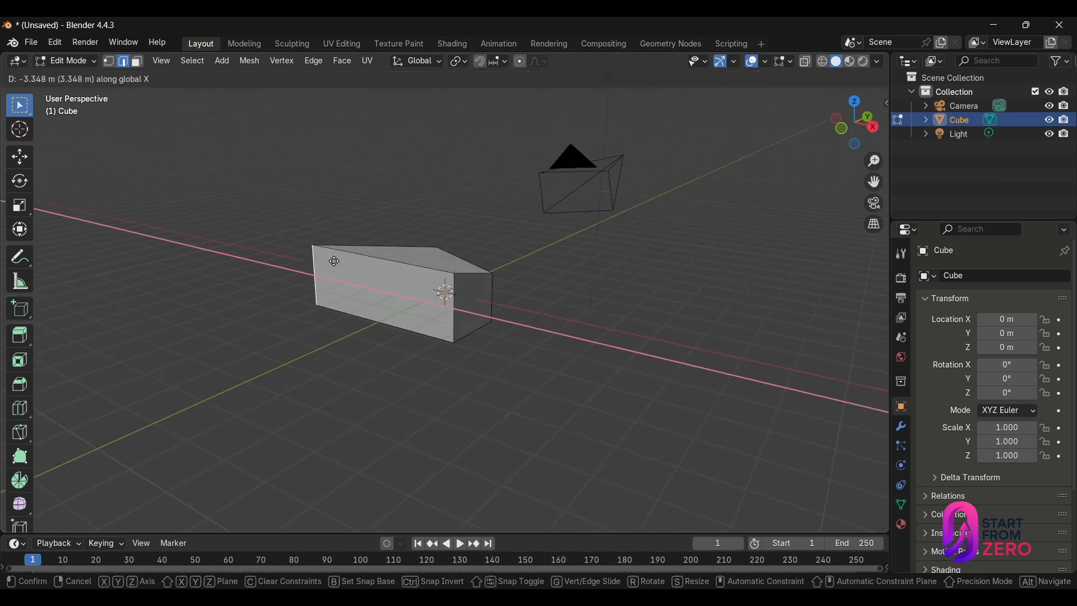
key("y")
key("z")
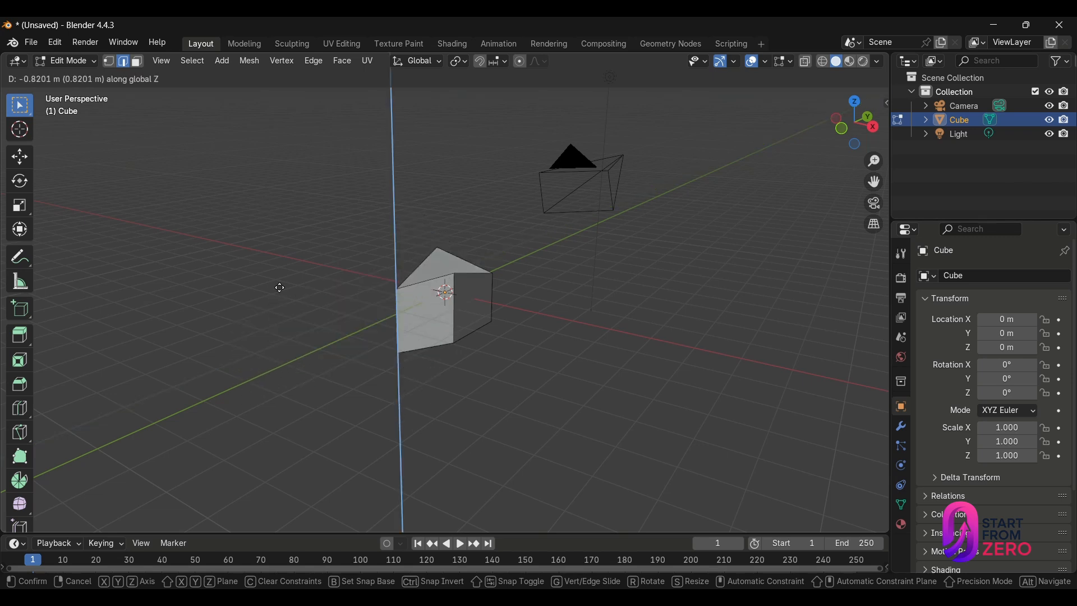
Rotate the selected vertical edge, trying the global X axis and the Y axis.
key("r")
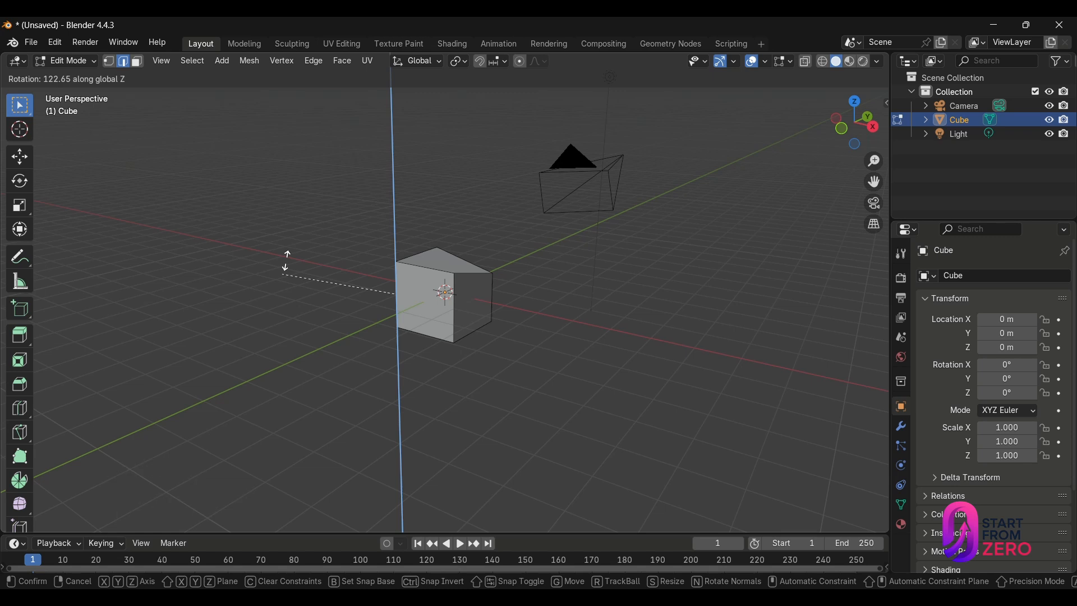
key("x")
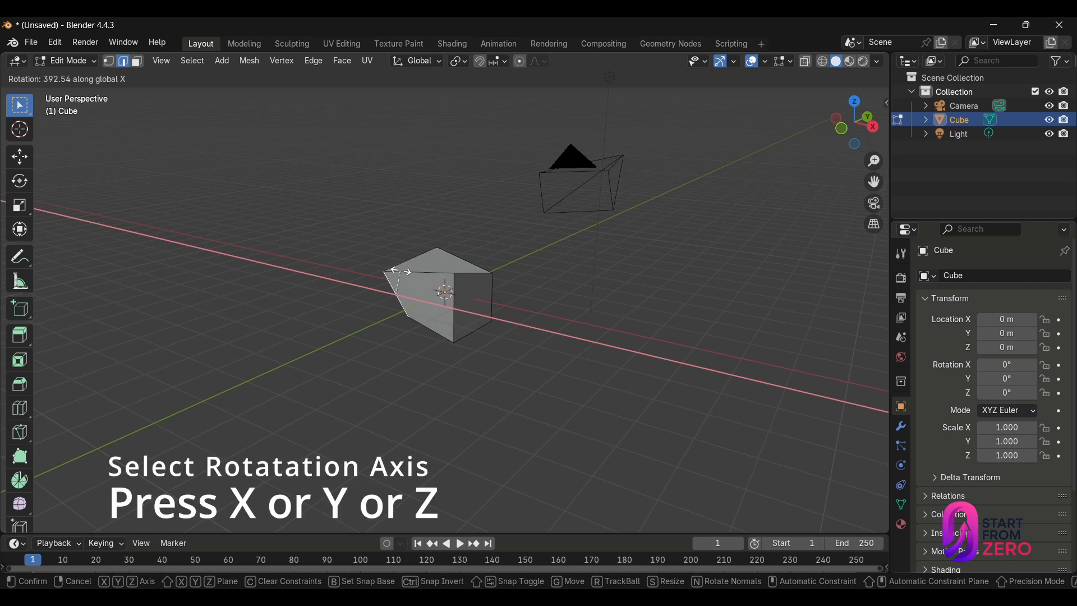
key("y")
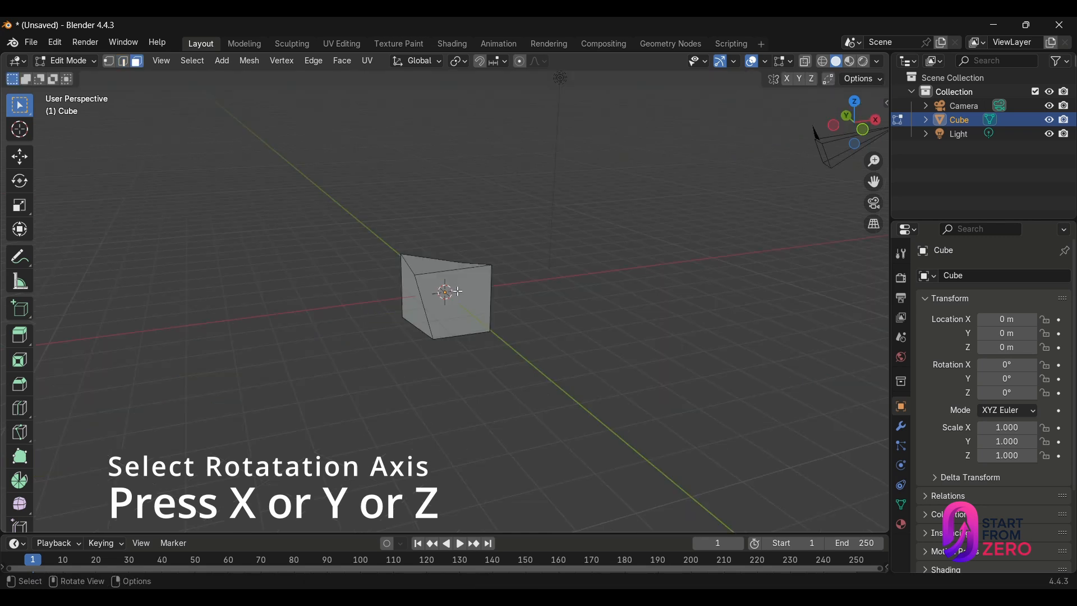
Select a side face, try scaling it along X and Y, and scale it by about 1.7 along global Z.
left_click(458, 291)
mouse_move(458, 291)
middle_mouse_down()
mouse_move(517, 294)
mouse_move(493, 342)
mouse_move(472, 304)
middle_mouse_up()
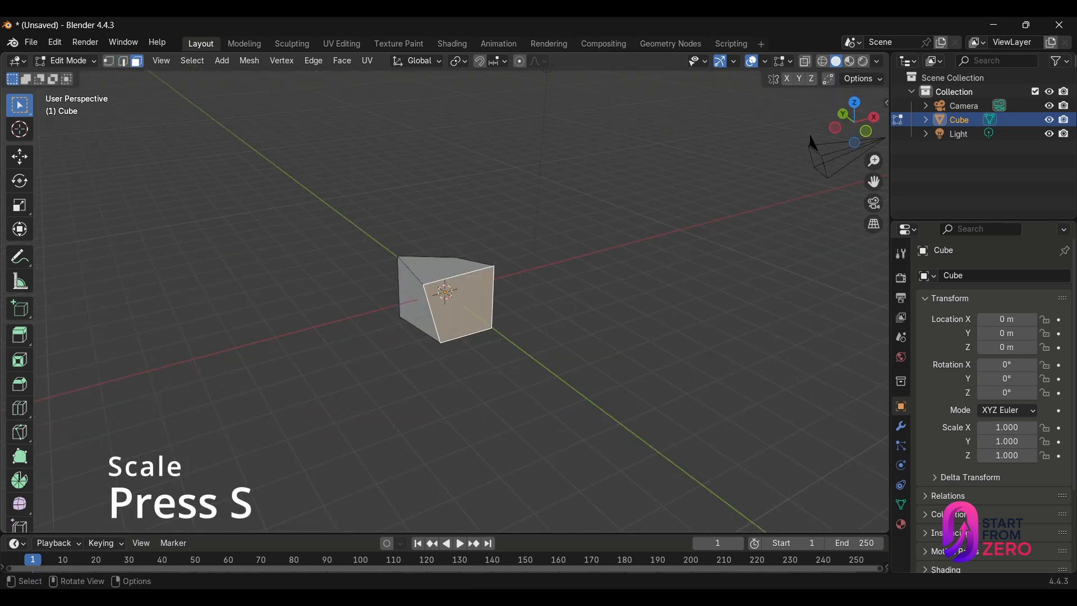
key("s")
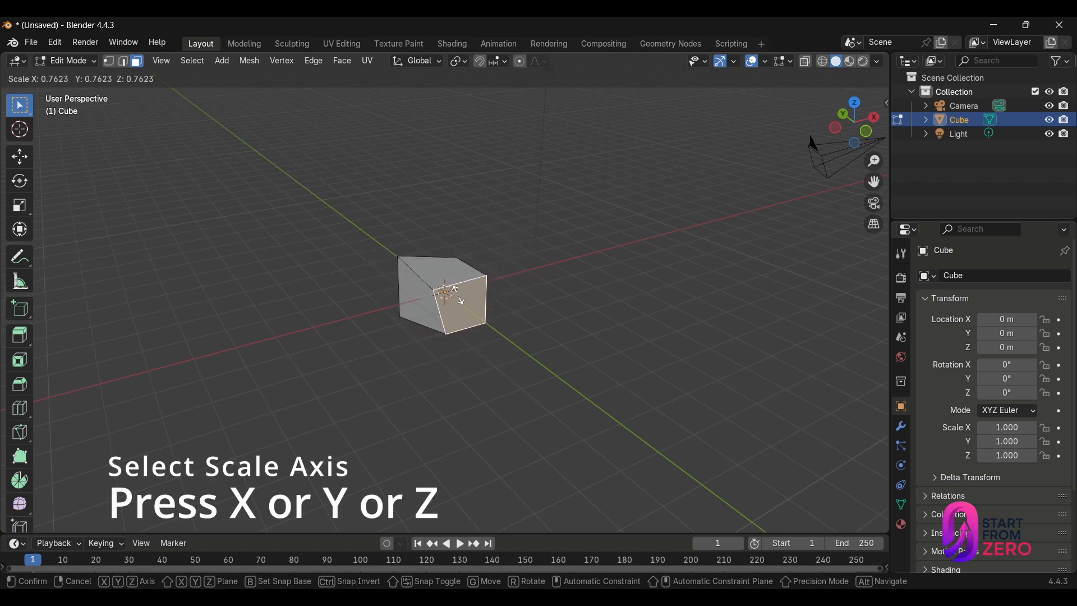
key("x")
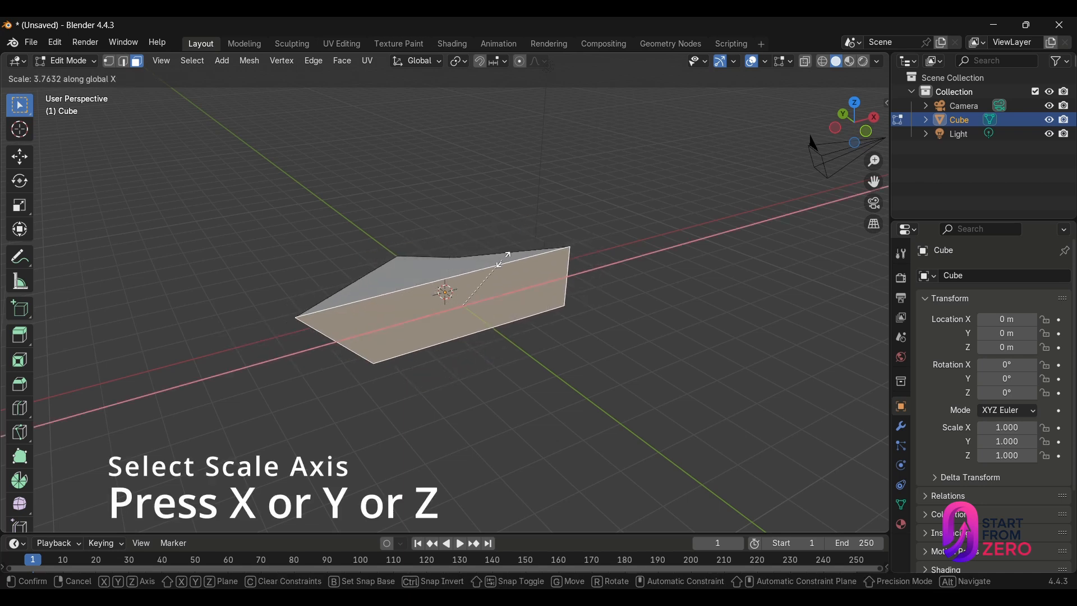
key("y")
key("z")
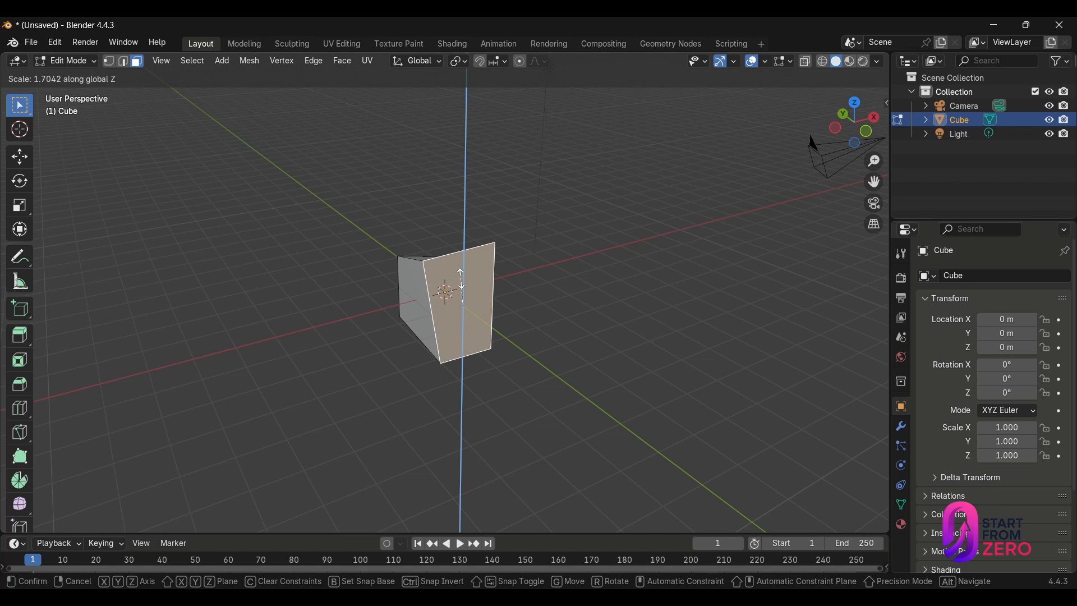
left_click(461, 279)
middle_click_drag(452, 279, 470, 278)
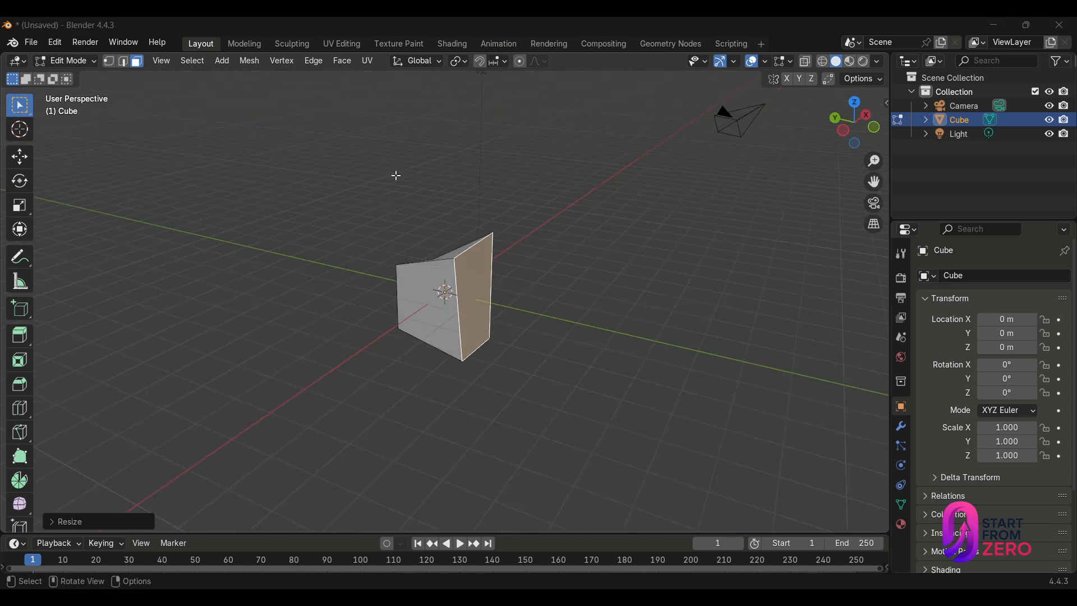
Delete the deformed cube in Object Mode and add a new cube mesh to the scene.
key("Tab")
middle_click_drag(396, 175, 490, 264)
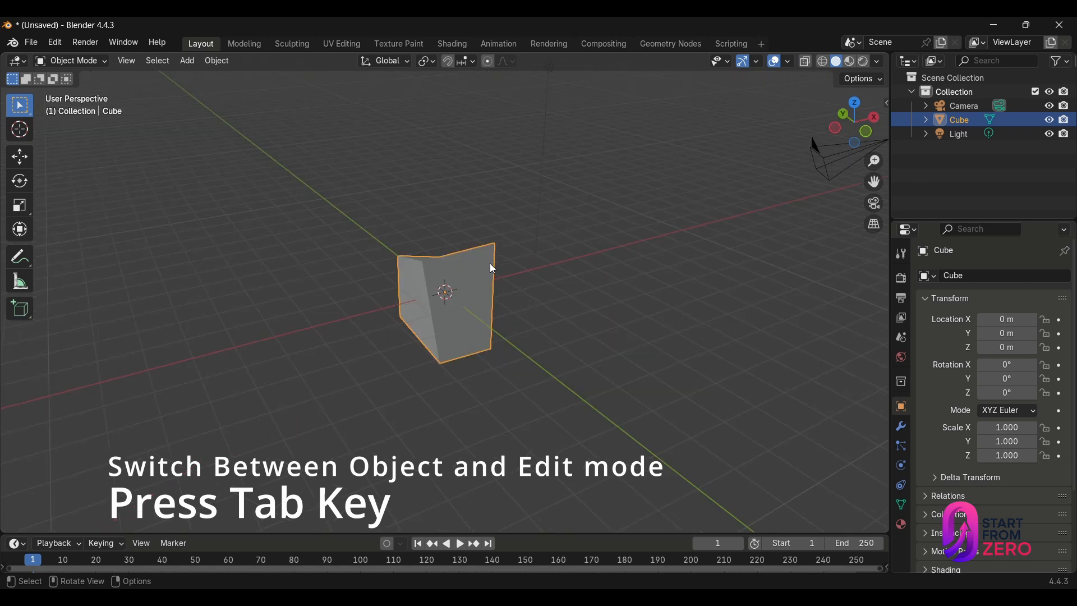
key("Delete")
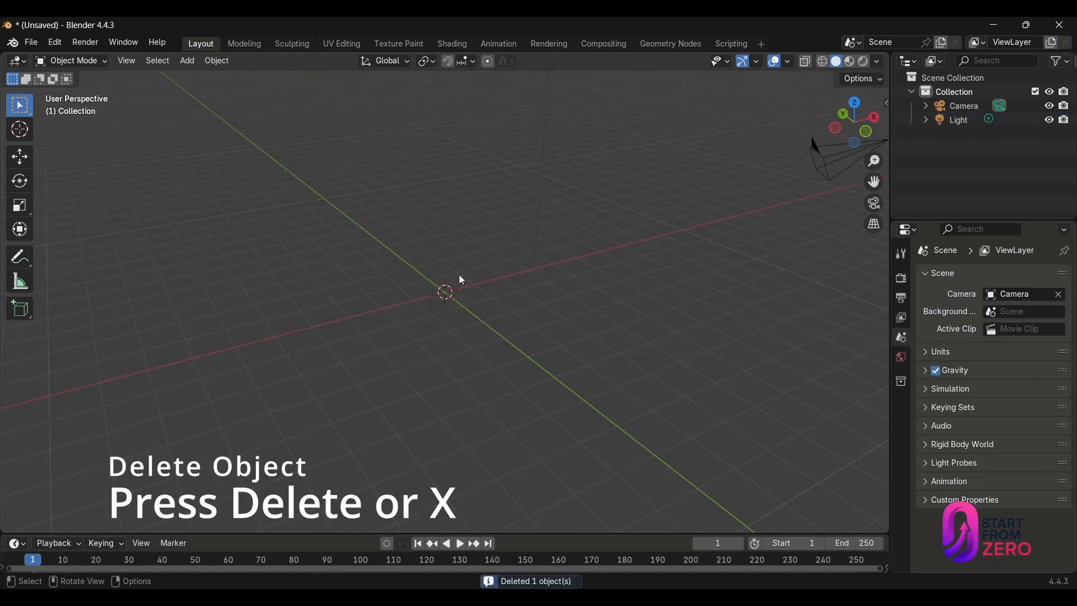
key("shift+a")
mouse_move(459, 274)
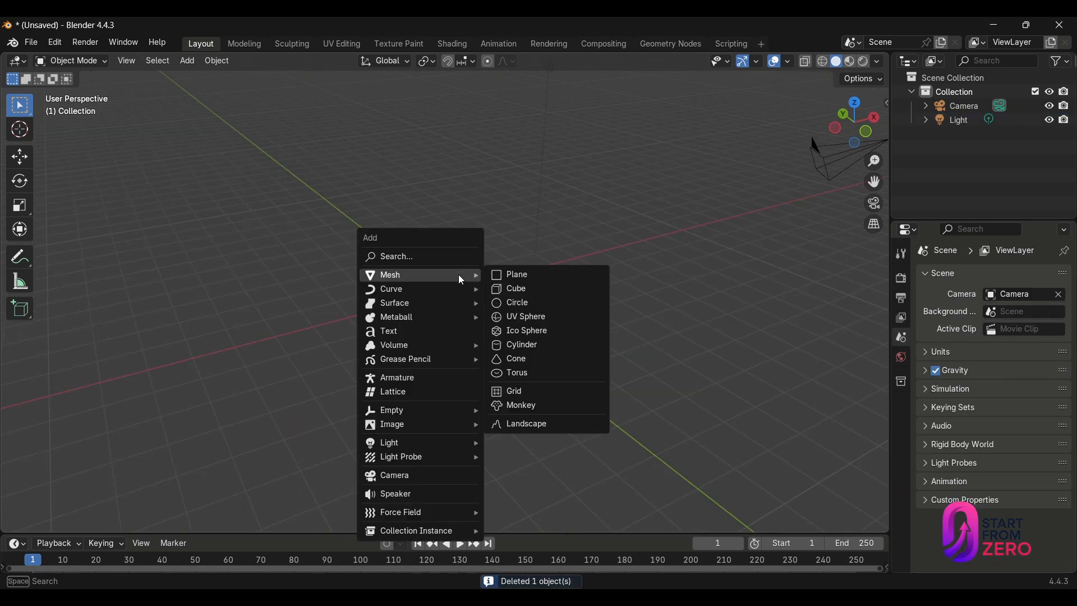
left_click(509, 285)
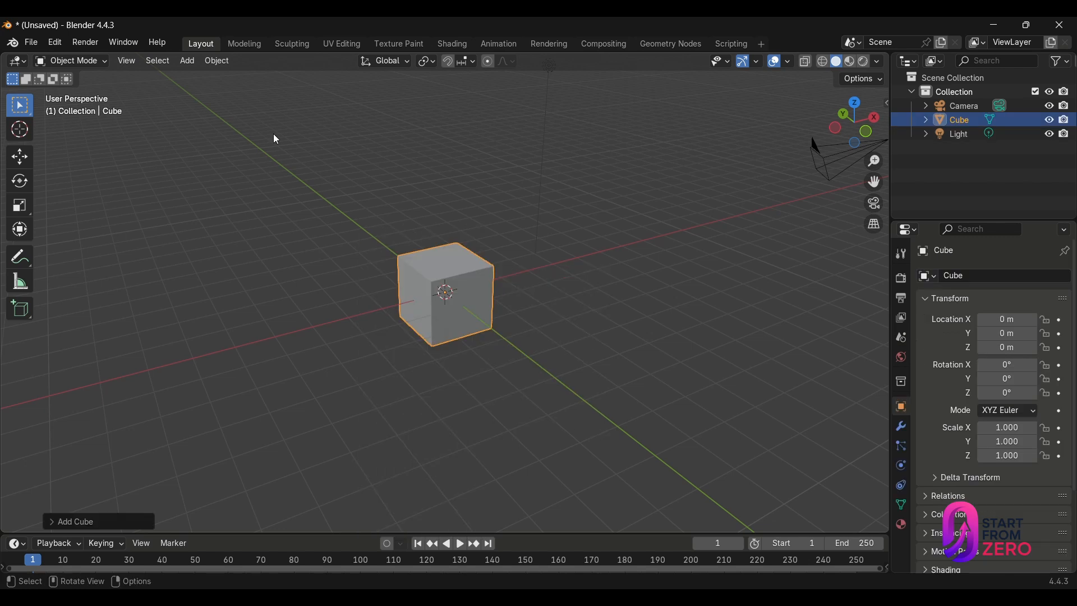
In Edit Mode, extrude the new cube's top face upward by about 2.44 m.
key("Tab")
middle_click_drag(273, 134, 387, 136)
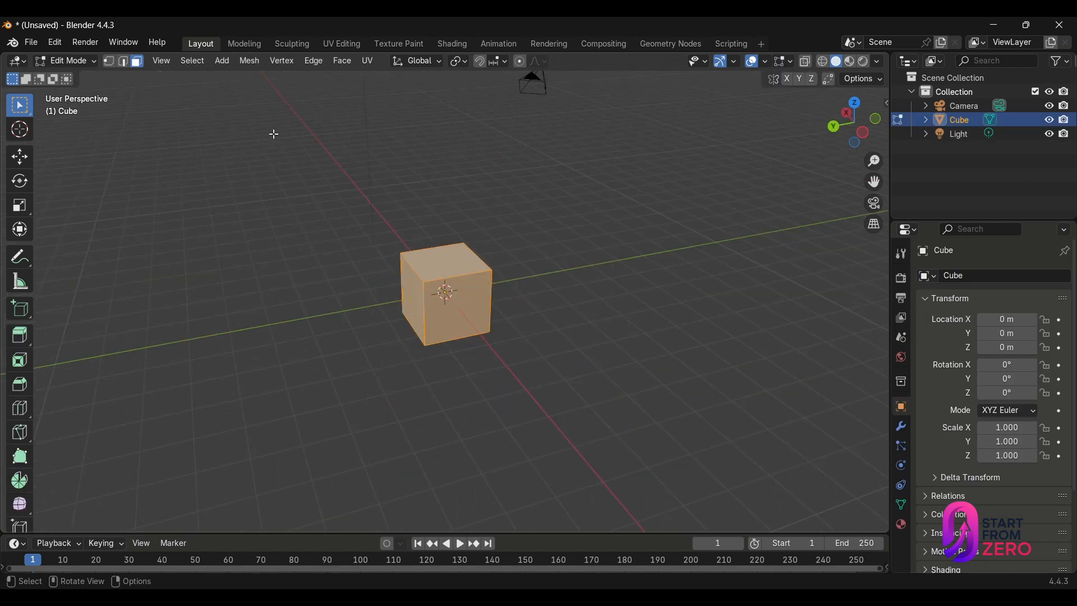
key("Tab")
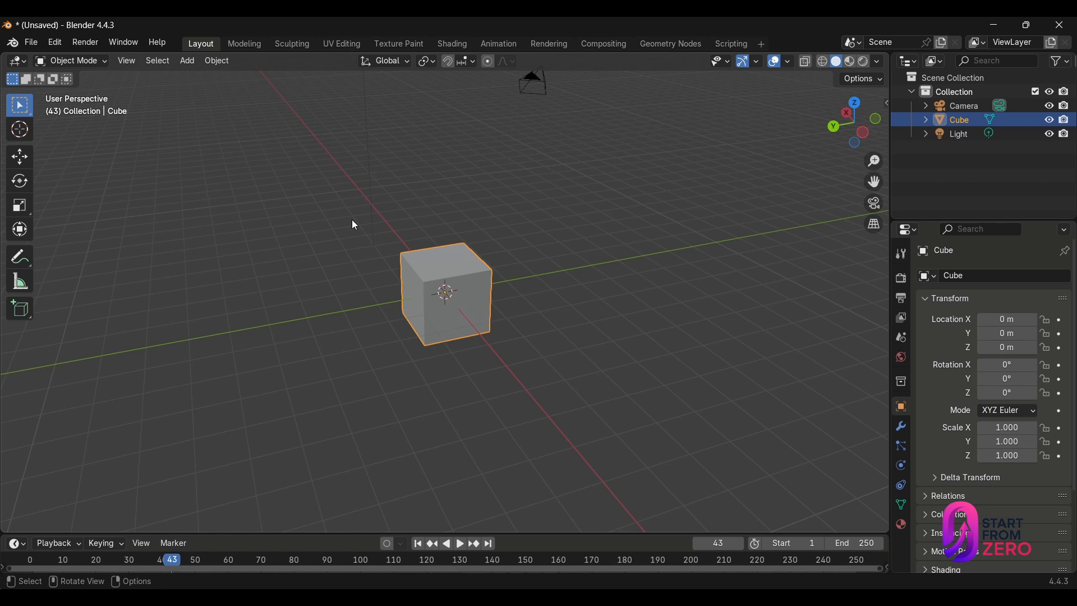
key("Tab")
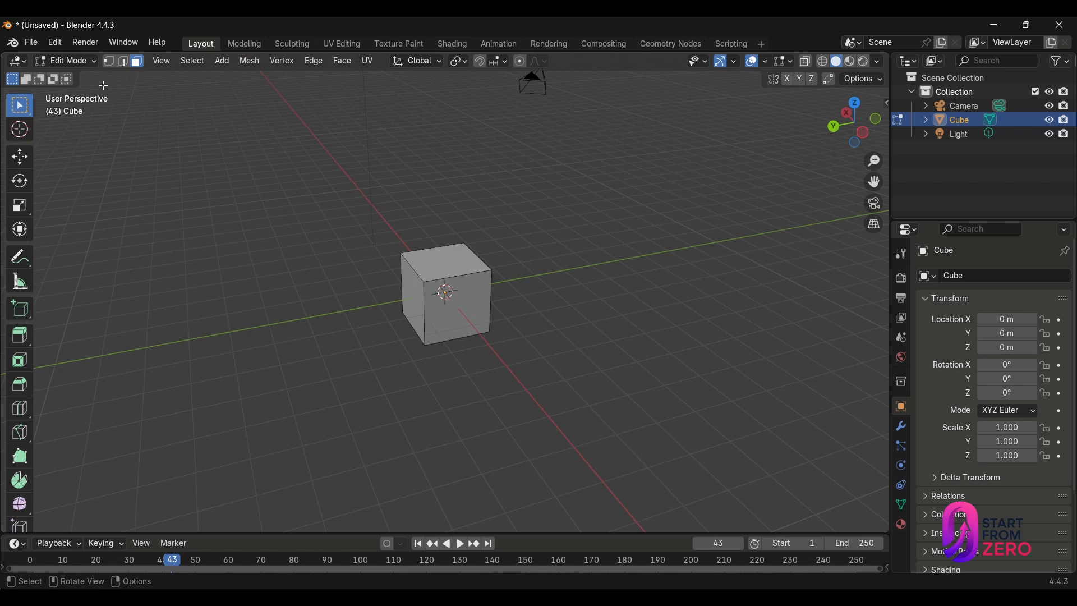
left_click(451, 261)
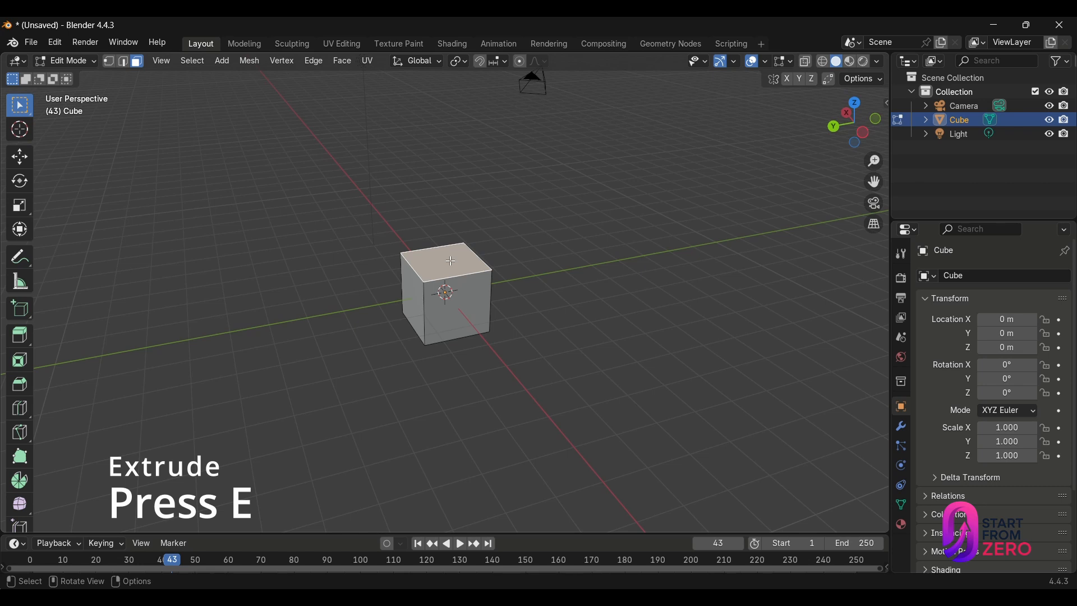
key("e")
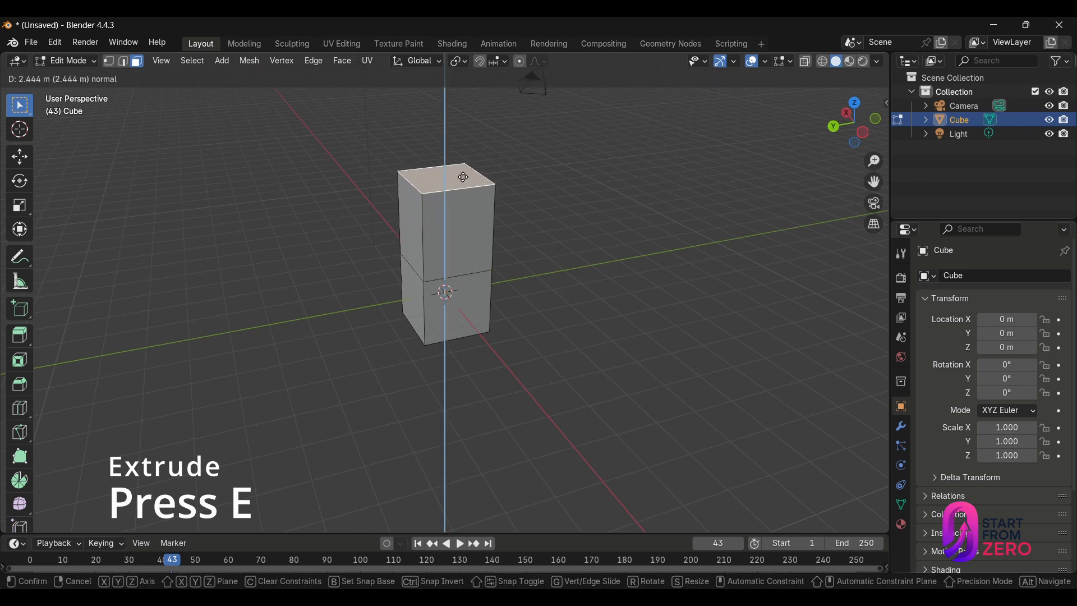
left_click(464, 178)
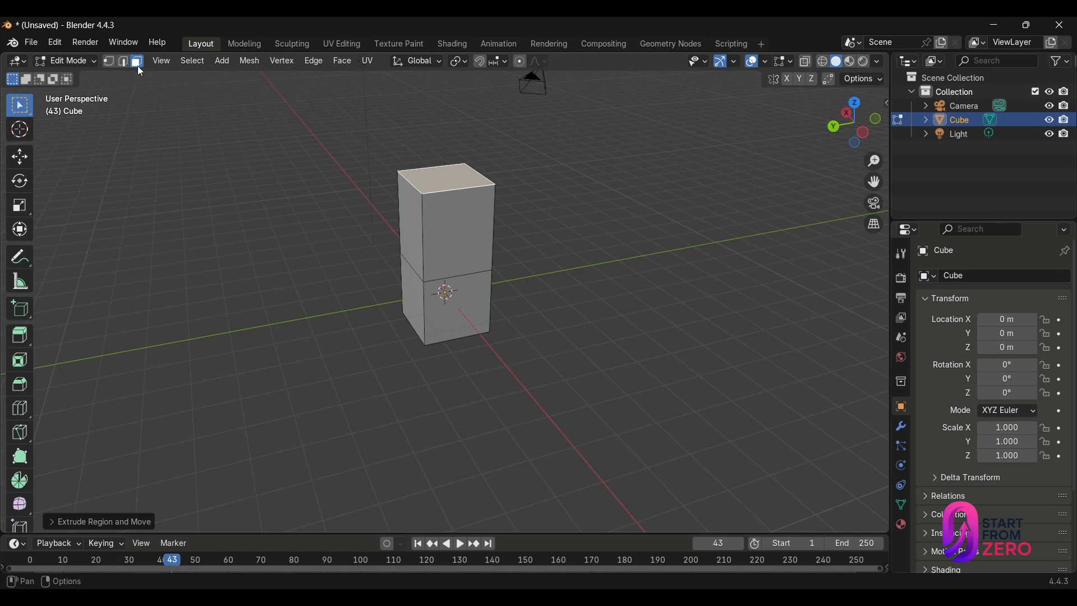
Inset the block's lower front face by about 0.21 m and extrude the inset face outward by about 0.43 m.
left_click(449, 304)
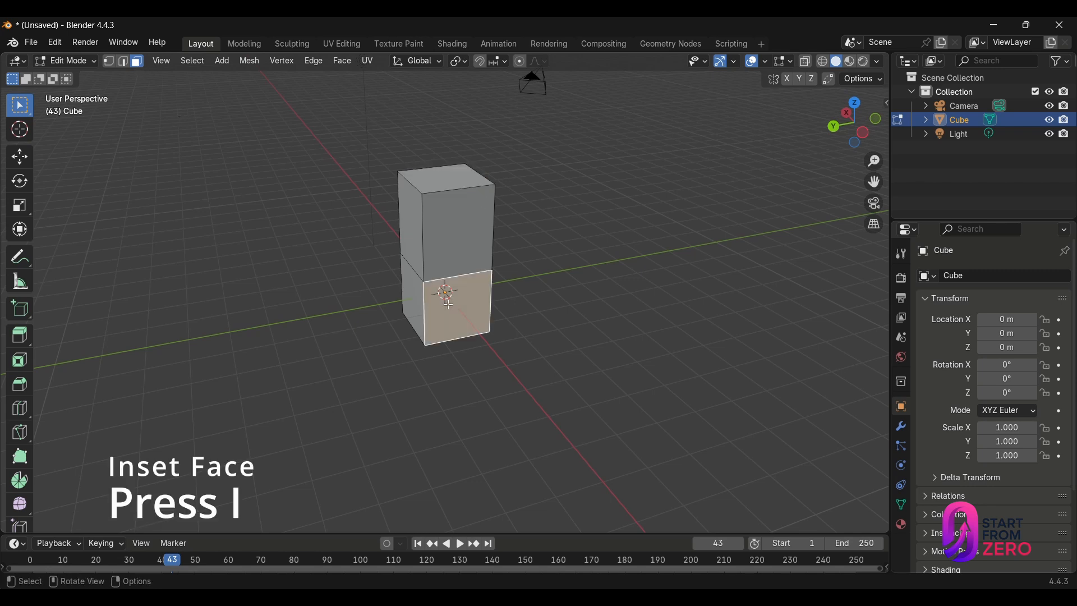
key("i")
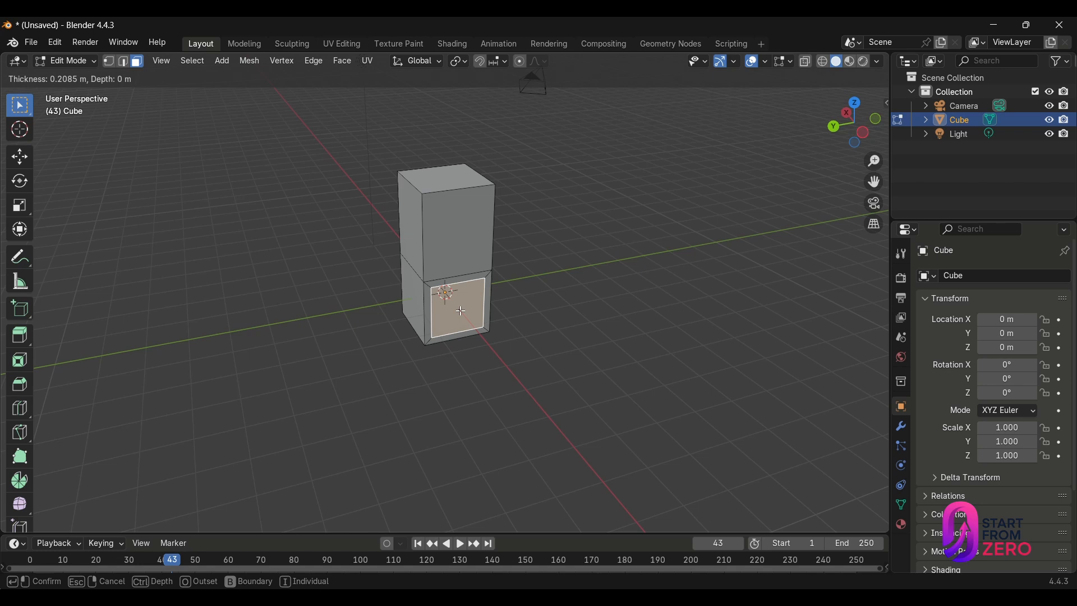
left_click(469, 303)
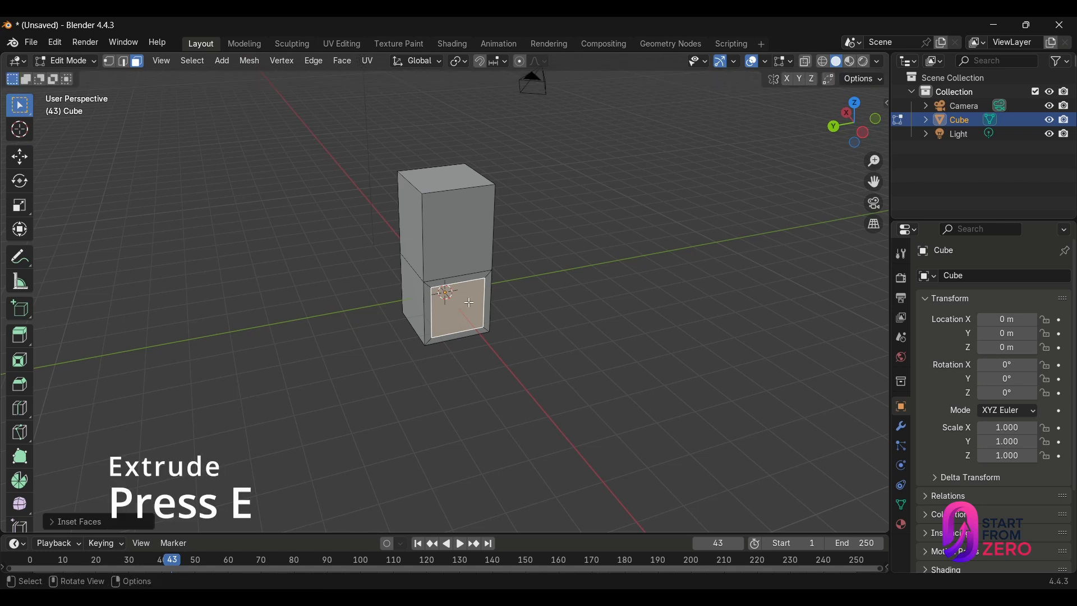
key("e")
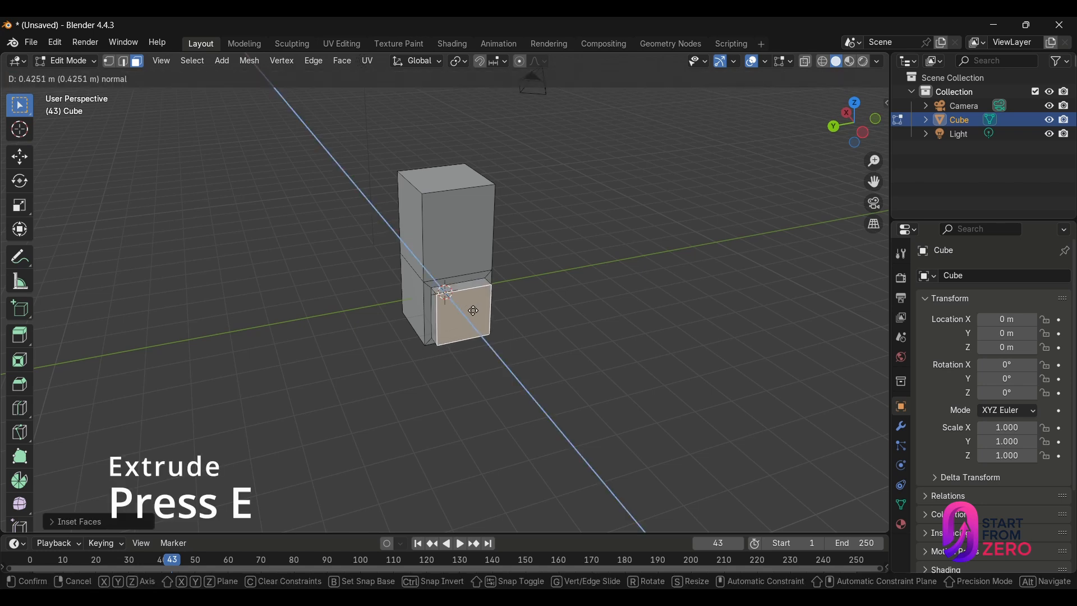
left_click(525, 302)
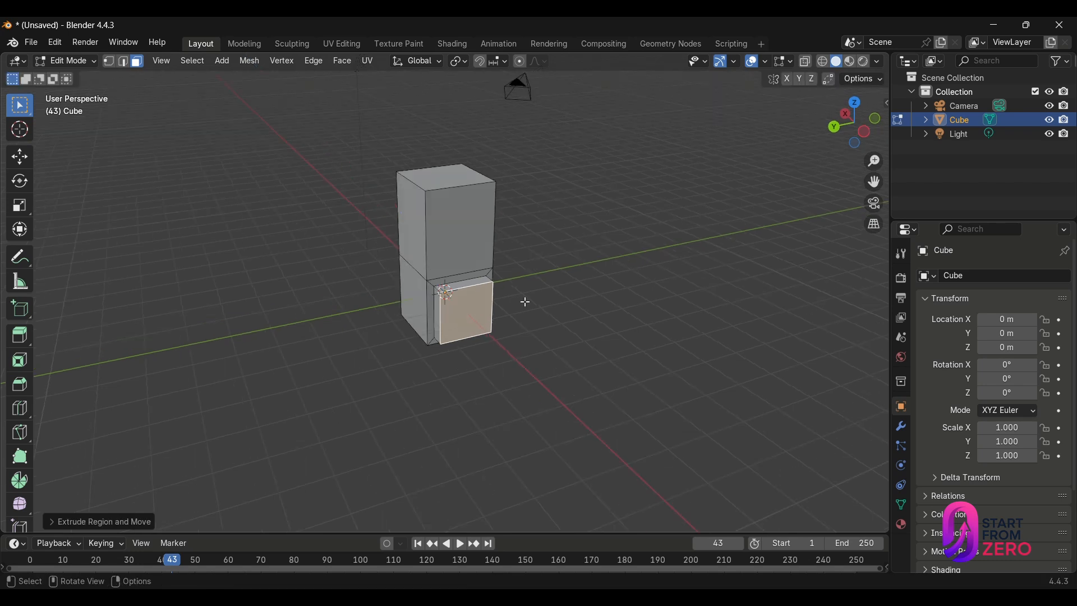
Deselect the extruded face and add a single horizontal loop cut around the upper section of the block.
middle_click_drag(525, 301, 525, 302)
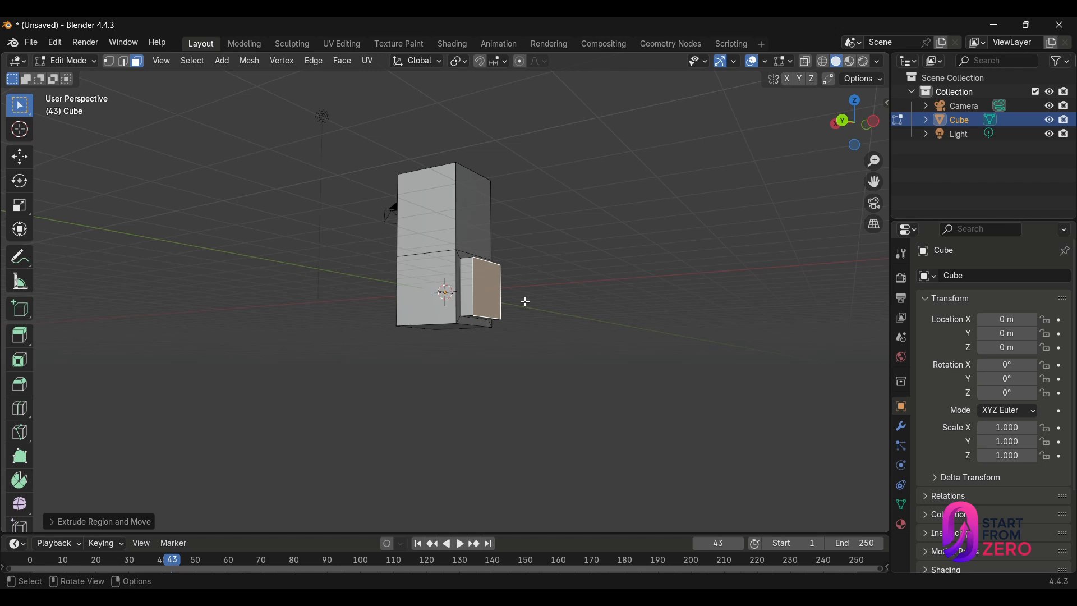
left_click(526, 302)
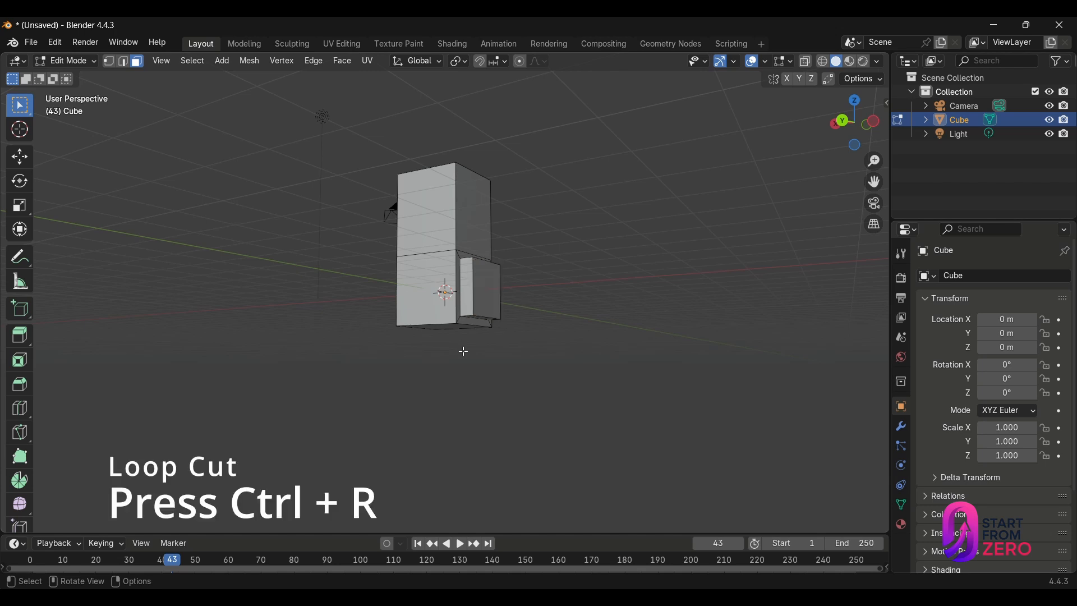
key("ctrl+r")
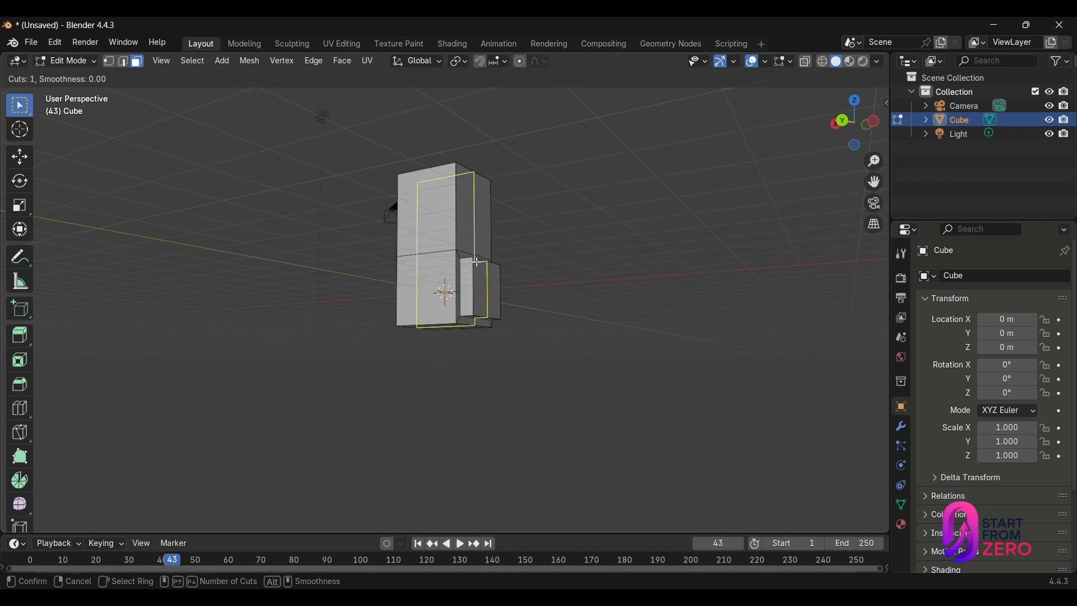
left_click(466, 210)
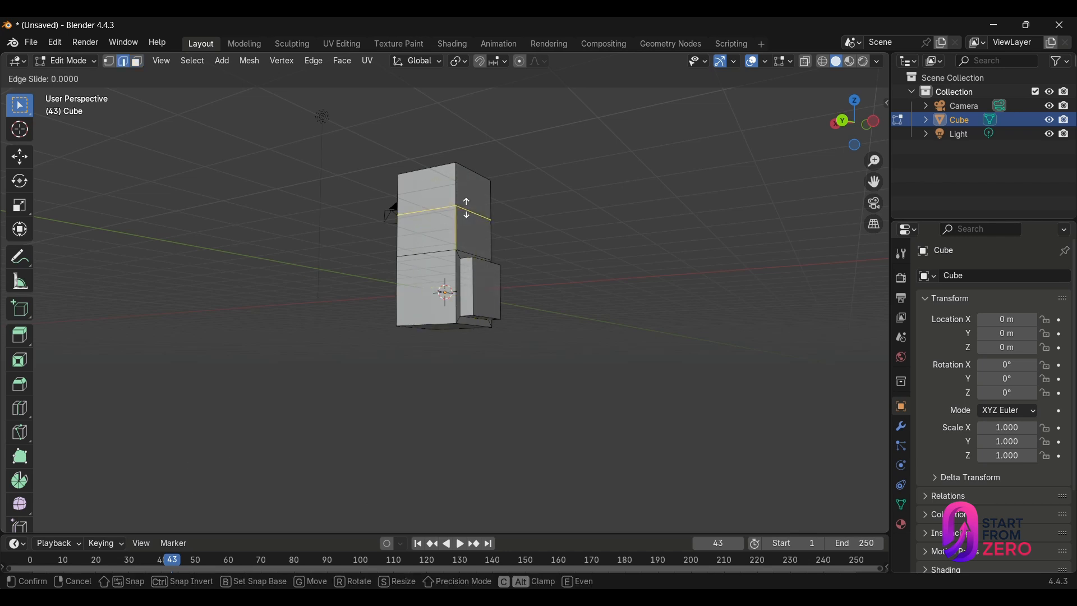